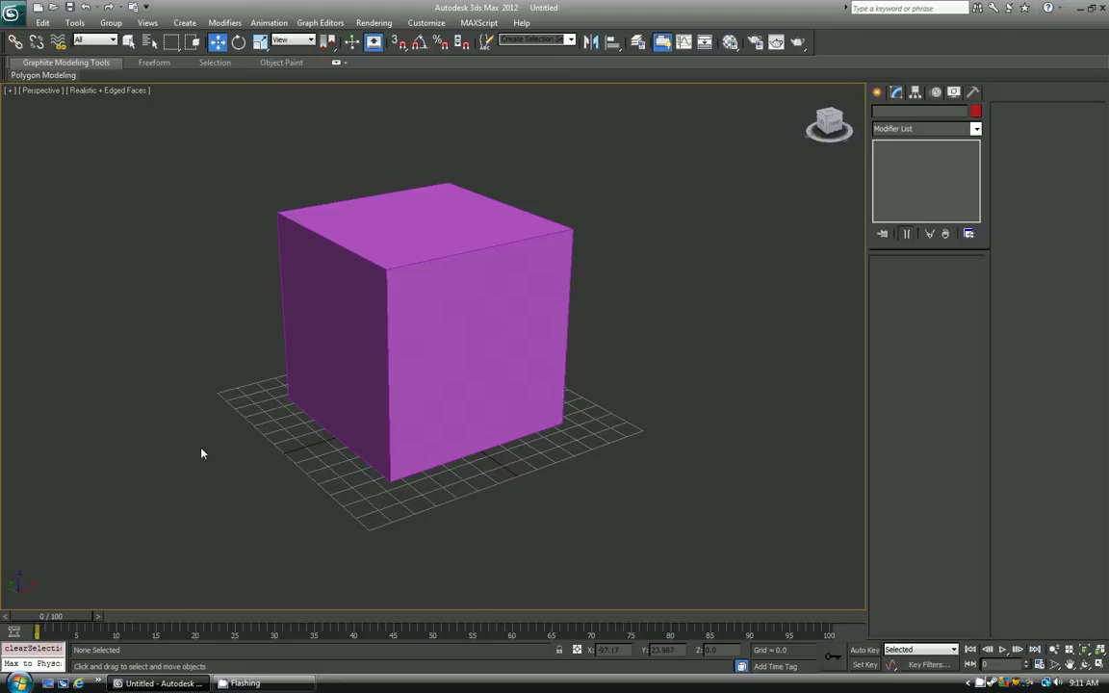
Step: Apply an Unwrap UVW modifier to the box and open its UV editor
{"action": "left_click", "coordinate": [391, 384]}
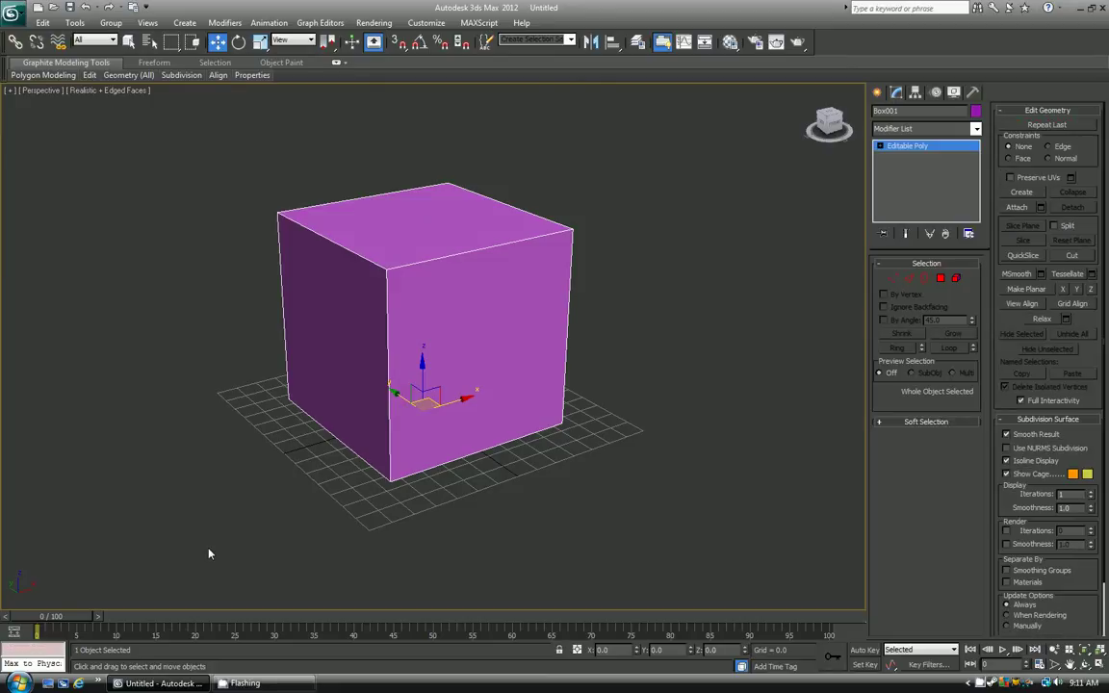
{"action": "left_click", "coordinate": [550, 321]}
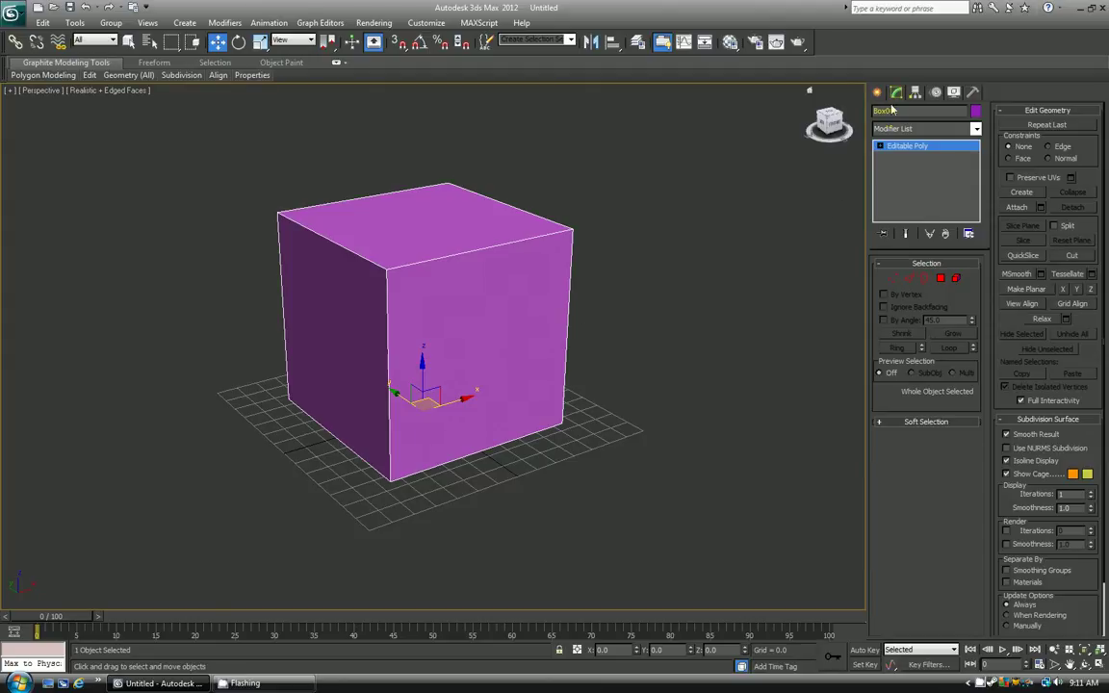
{"action": "left_click", "coordinate": [914, 129]}
{"action": "scroll", "coordinate": [895, 289], "scroll_direction": "down", "scroll_amount": 15}
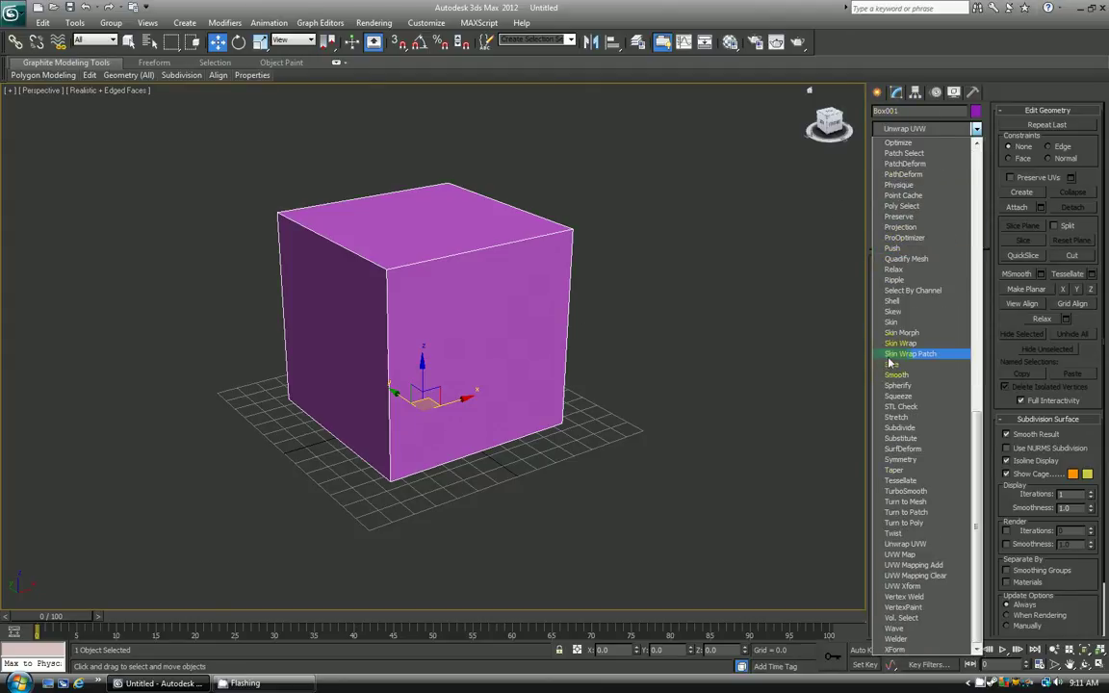
{"action": "left_click", "coordinate": [909, 545]}
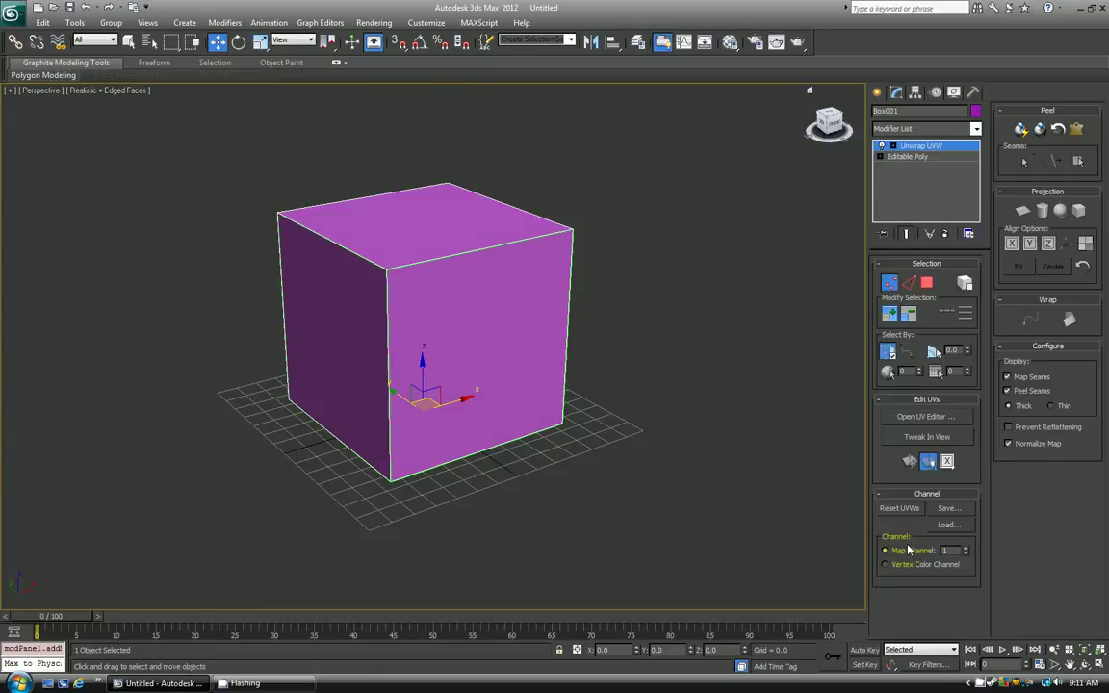
{"action": "left_click", "coordinate": [930, 417]}
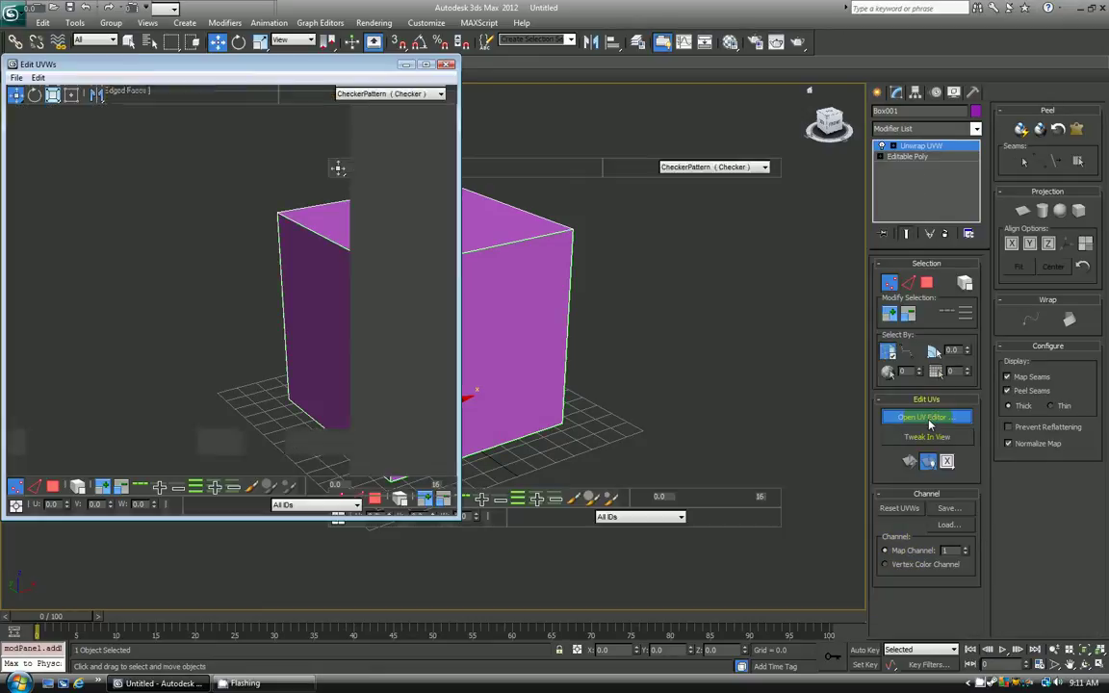
{"action": "left_click", "coordinate": [237, 283]}
{"action": "scroll", "coordinate": [231, 274], "scroll_direction": "down", "scroll_amount": 3}
{"action": "scroll", "coordinate": [231, 273], "scroll_direction": "down", "scroll_amount": 3}
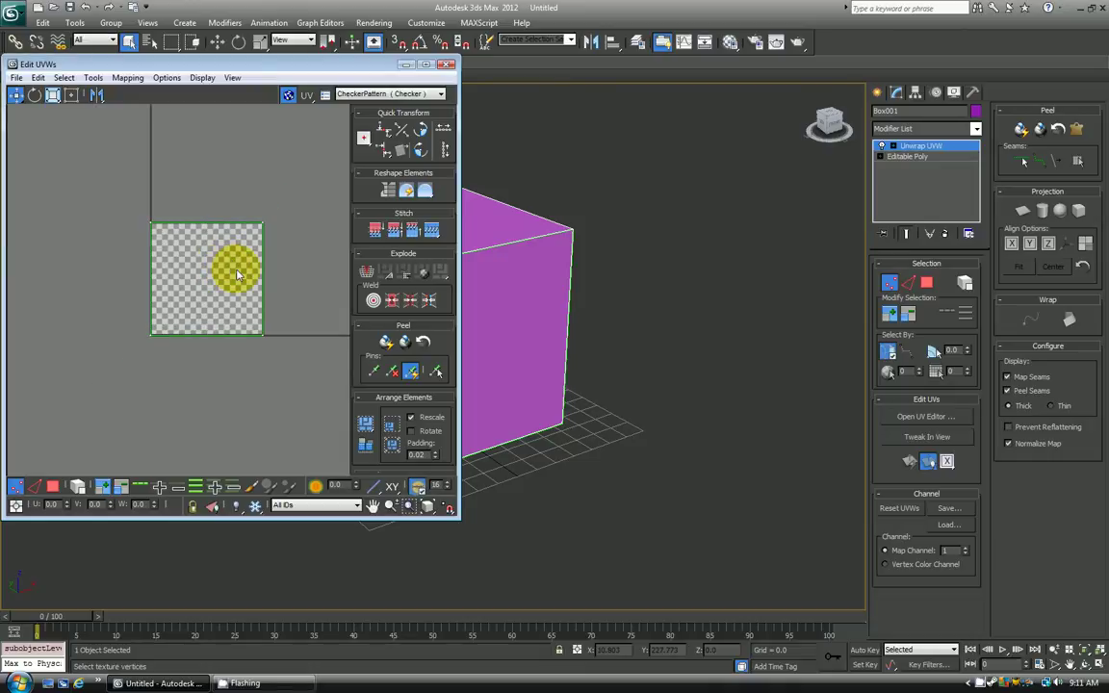
{"action": "middle_click_drag", "start_coordinate": [498, 334], "coordinate": [732, 363]}
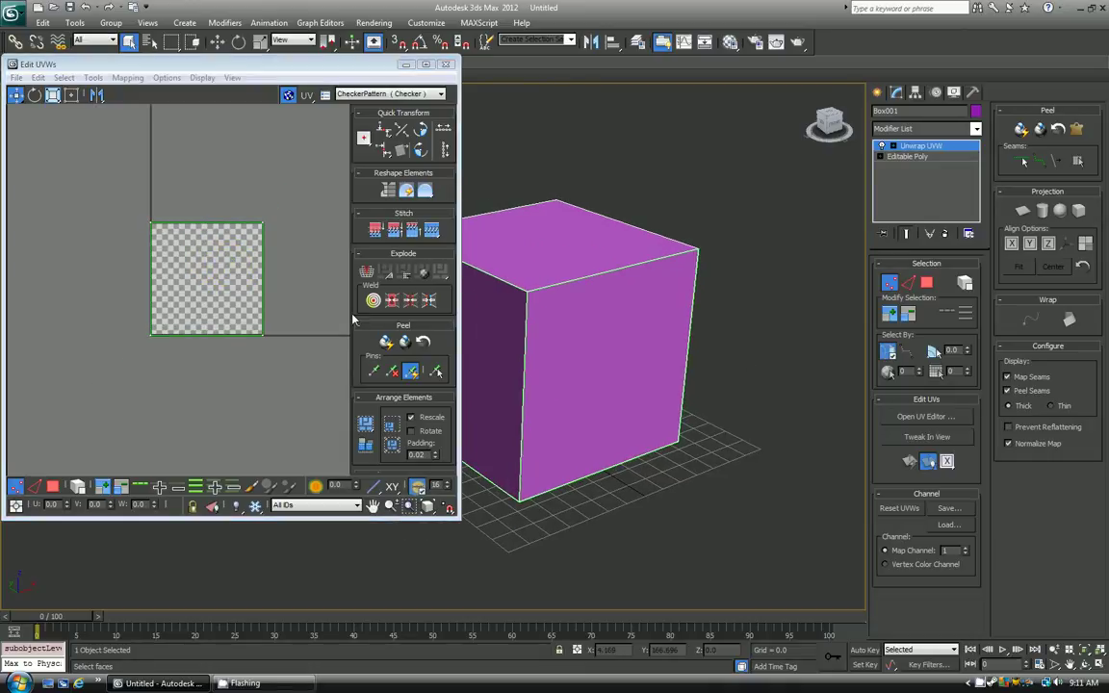
Step: Switch to face selection and examine which box faces correspond to the stacked UV squares
{"action": "middle_click_drag", "start_coordinate": [189, 281], "coordinate": [151, 280]}
{"action": "key", "text": "3"}
{"action": "left_click", "coordinate": [132, 271]}
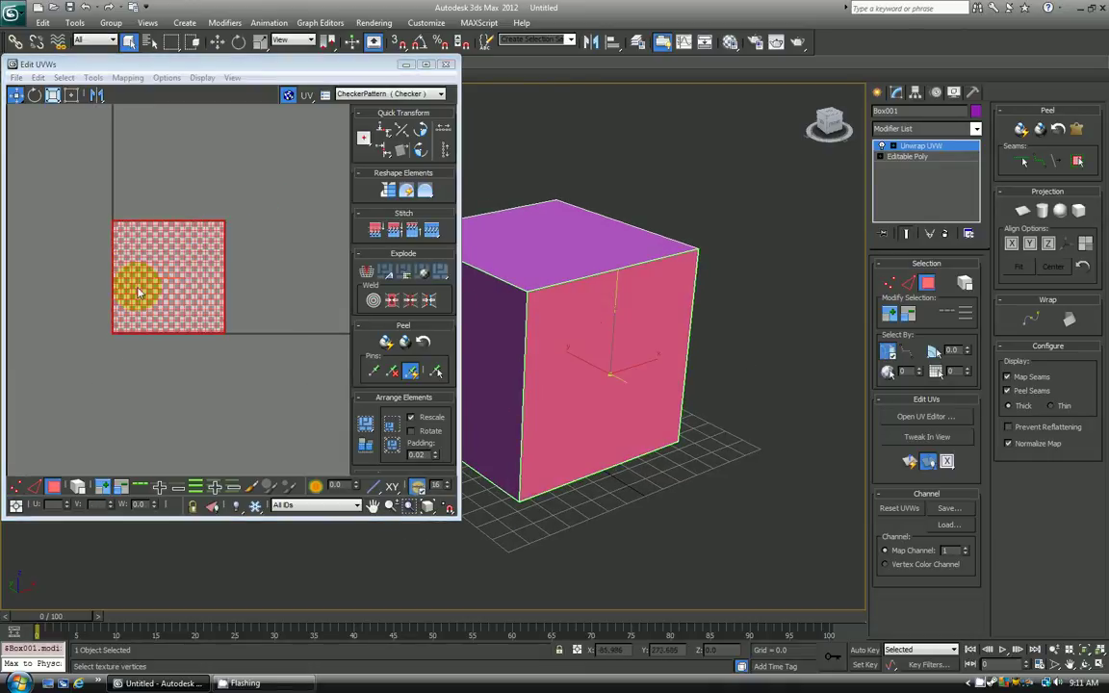
{"action": "left_click", "coordinate": [87, 358]}
{"action": "left_click", "coordinate": [147, 249]}
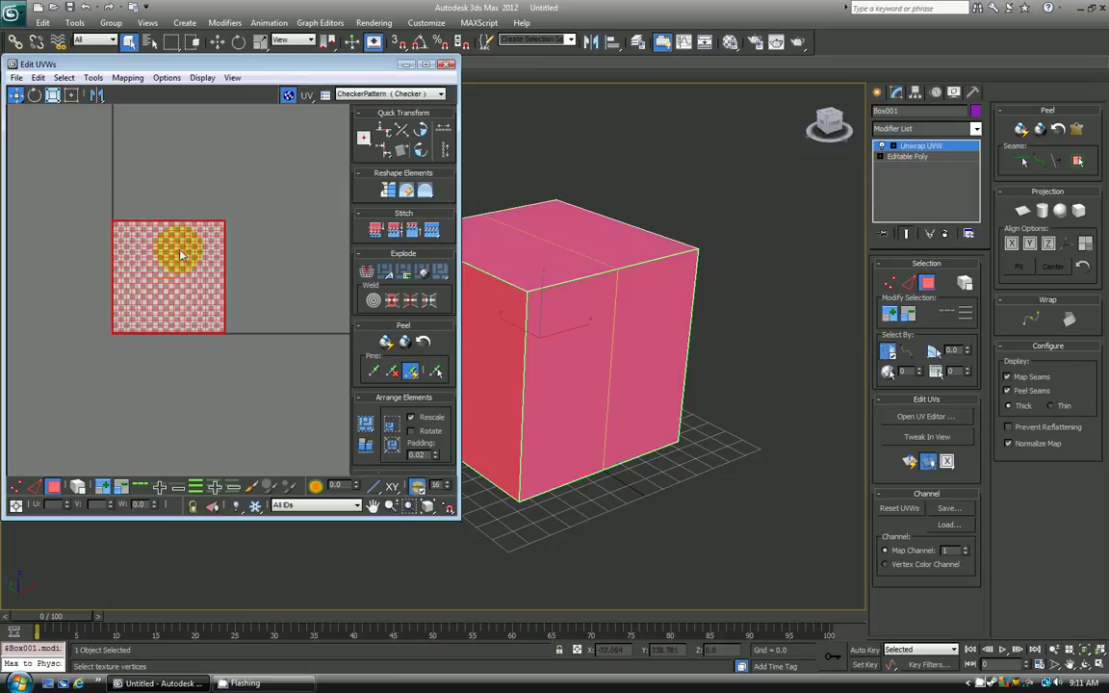
{"action": "left_click", "coordinate": [253, 238]}
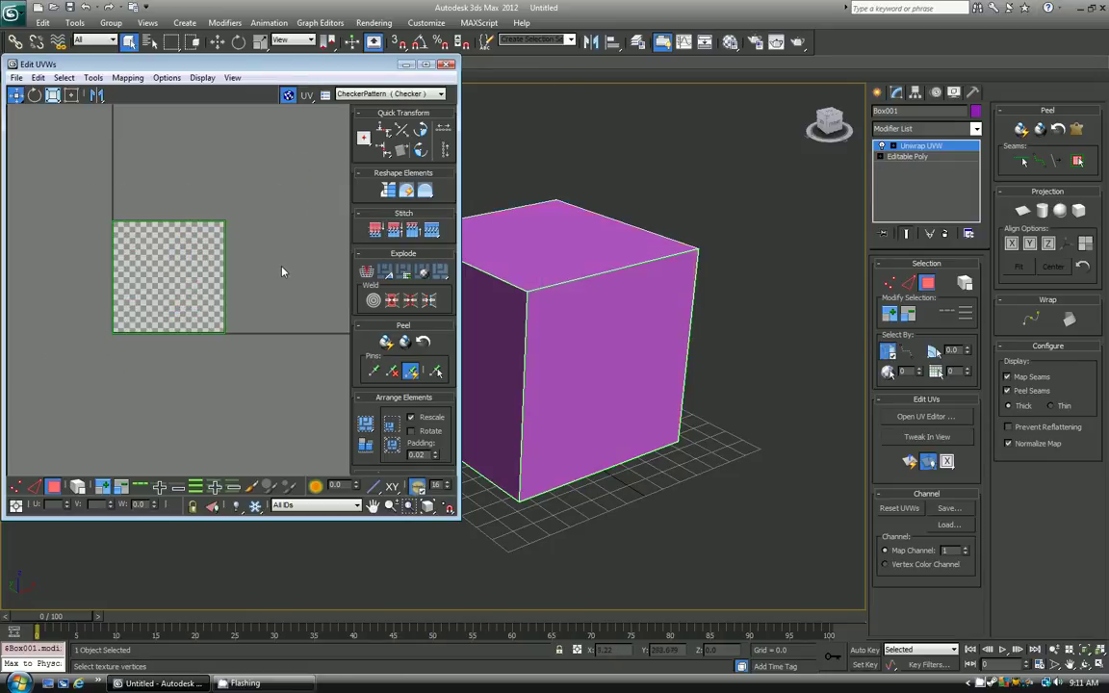
{"action": "middle_click_drag", "start_coordinate": [582, 359], "coordinate": [621, 349]}
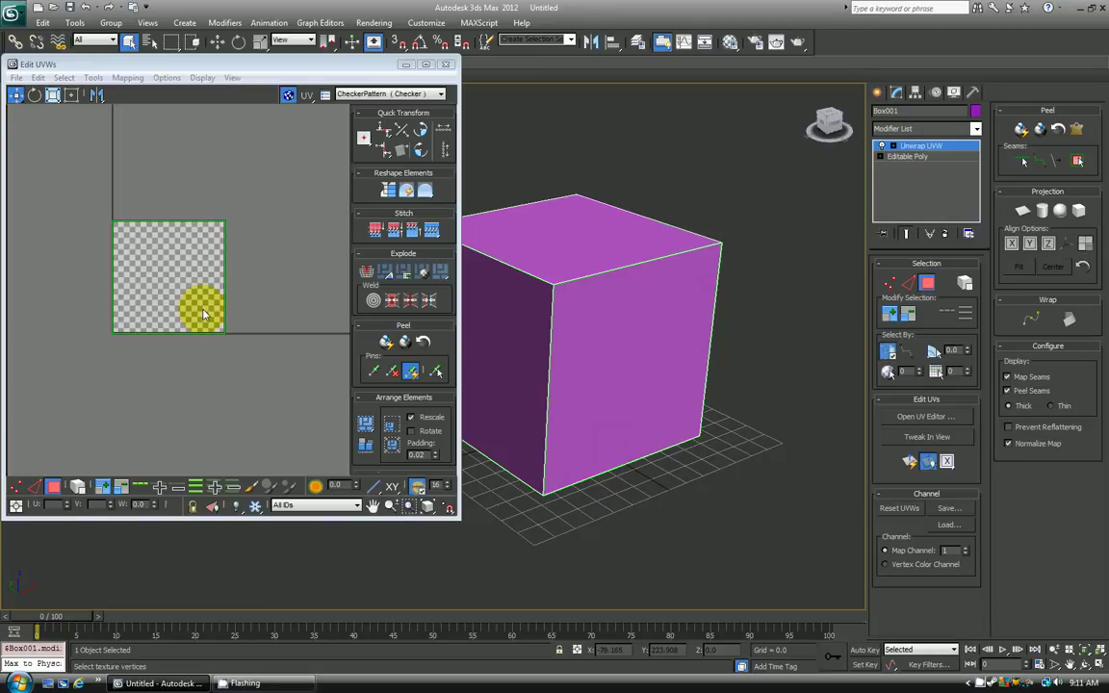
{"action": "left_click_drag", "start_coordinate": [166, 306], "coordinate": [163, 299]}
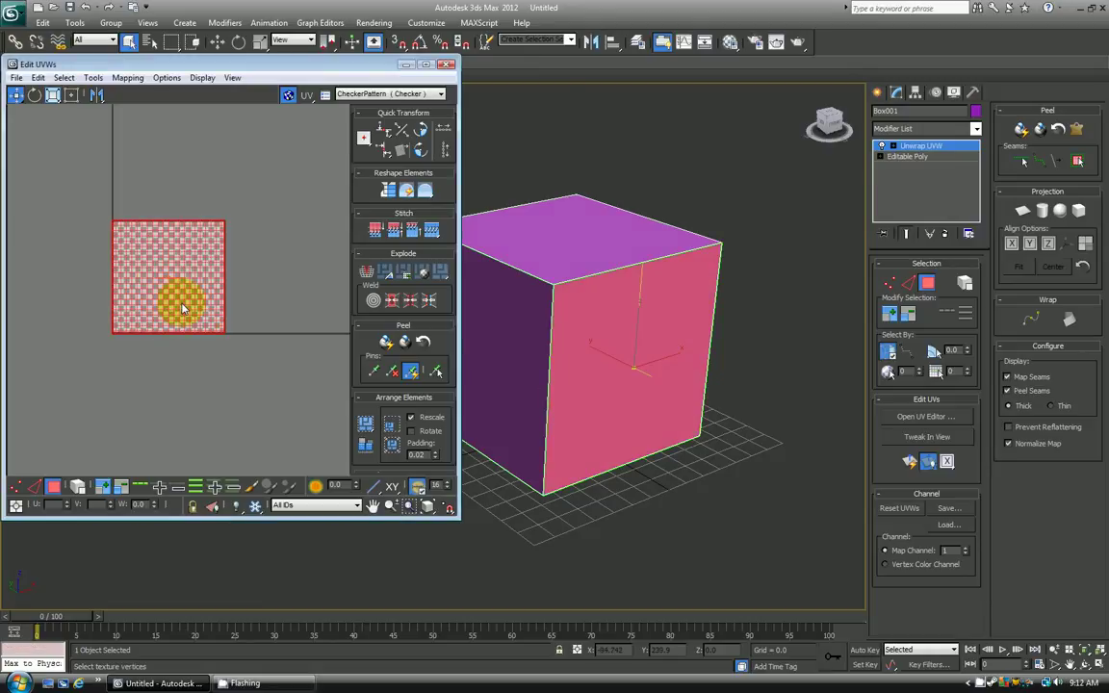
{"action": "middle_click_drag", "start_coordinate": [256, 301], "coordinate": [236, 266]}
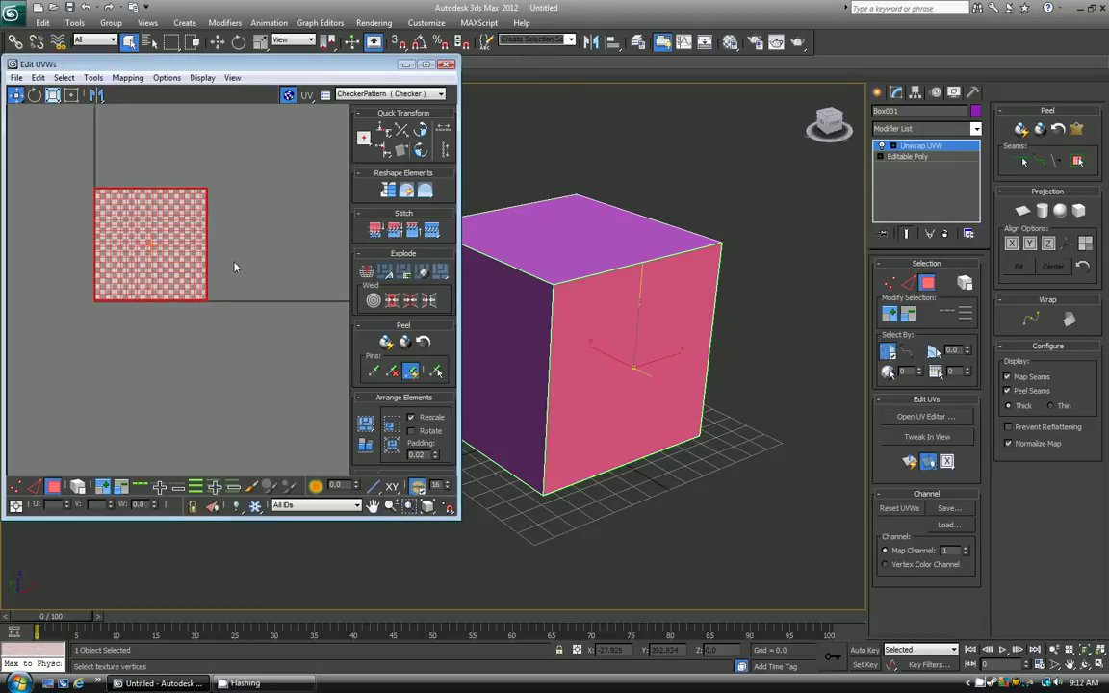
{"action": "scroll", "coordinate": [234, 266], "scroll_direction": "down", "scroll_amount": 1}
Step: Planar-map the box's top face and move its UV square straight down, clear of the stacked faces
{"action": "left_click", "coordinate": [586, 247]}
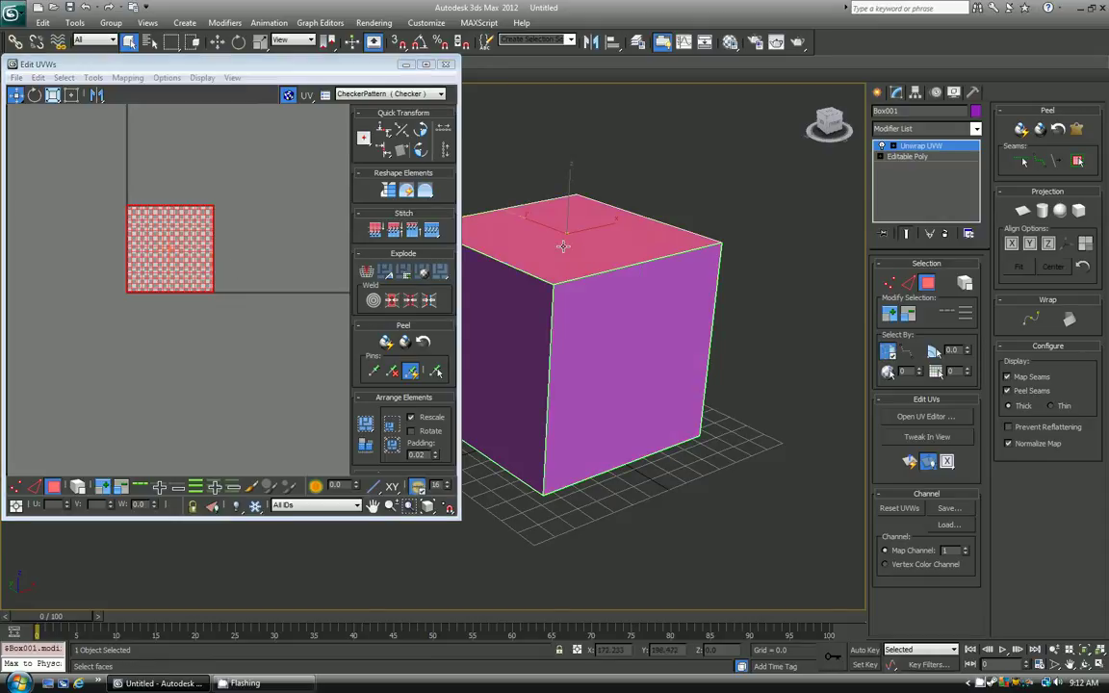
{"action": "left_click", "coordinate": [1026, 210]}
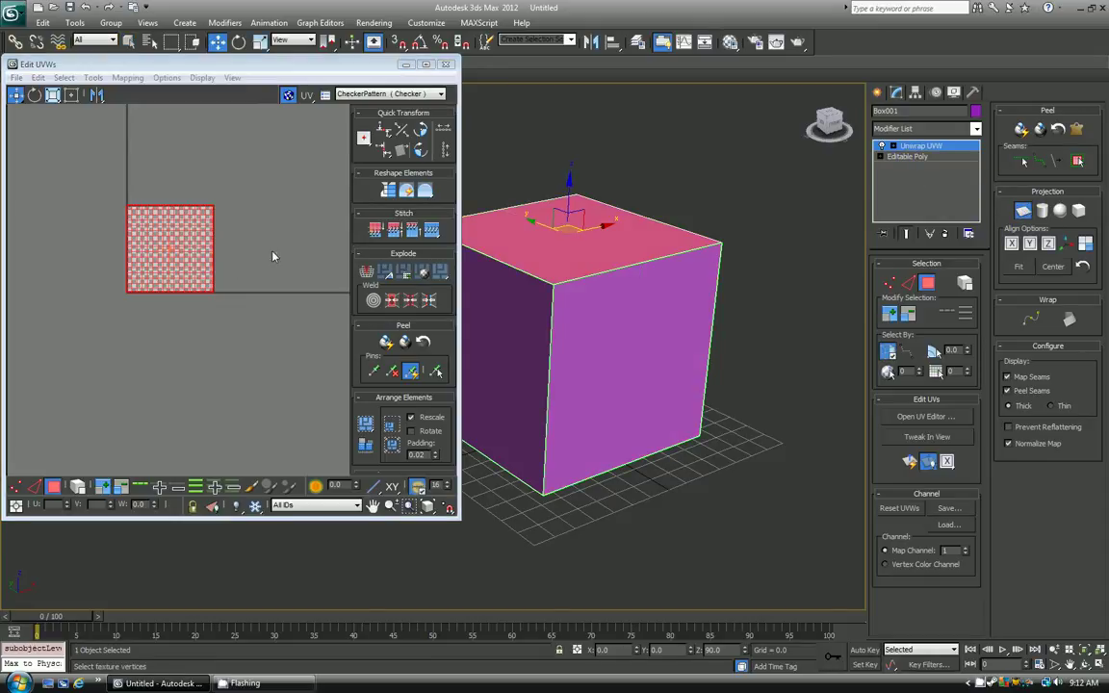
{"action": "left_click", "coordinate": [153, 251]}
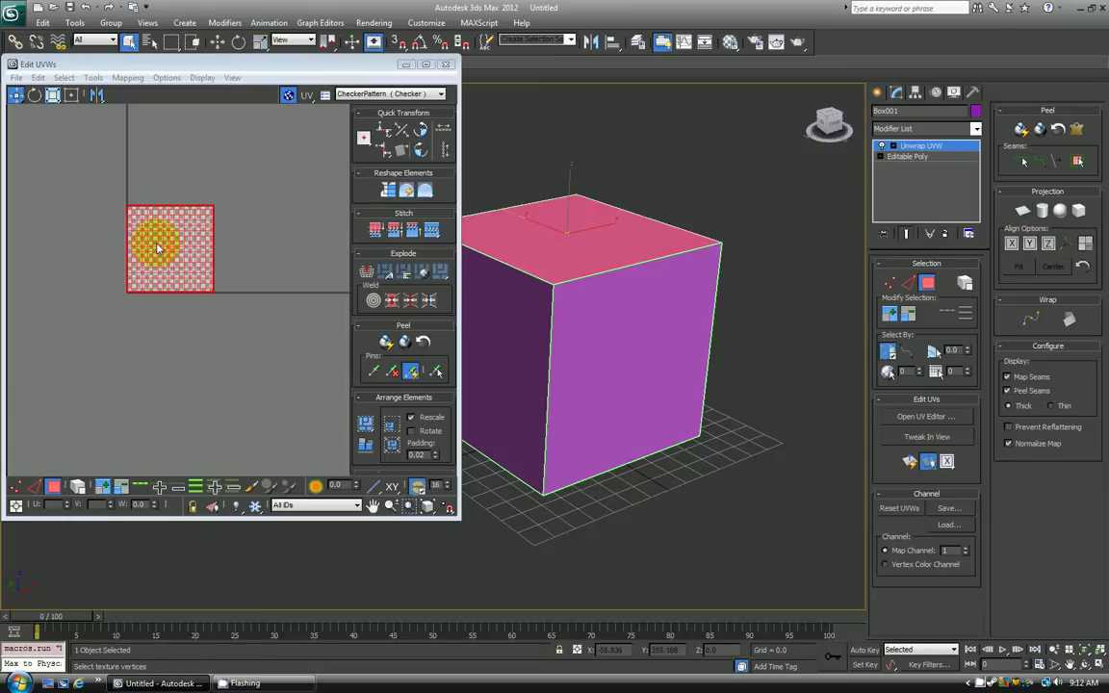
{"action": "left_click_drag", "start_coordinate": [143, 236], "coordinate": [142, 401]}
Step: Examine the edges of the detached UV square to see which edges of the stacked faces they share
{"action": "key", "text": "2"}
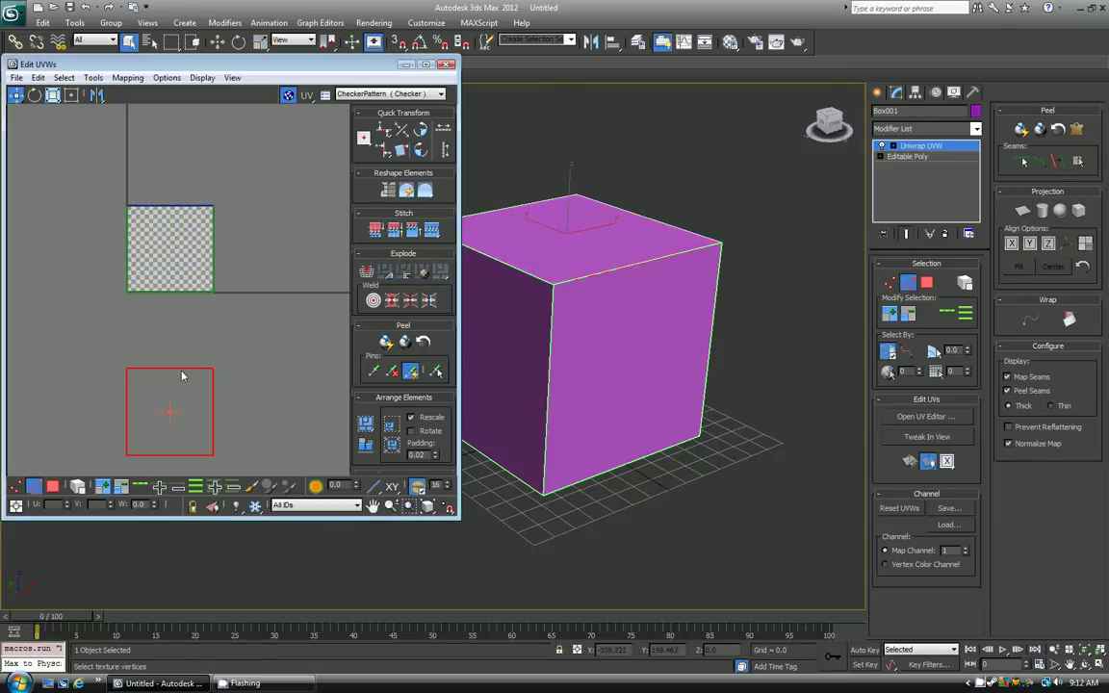
{"action": "left_click", "coordinate": [154, 367]}
{"action": "left_click", "coordinate": [126, 404]}
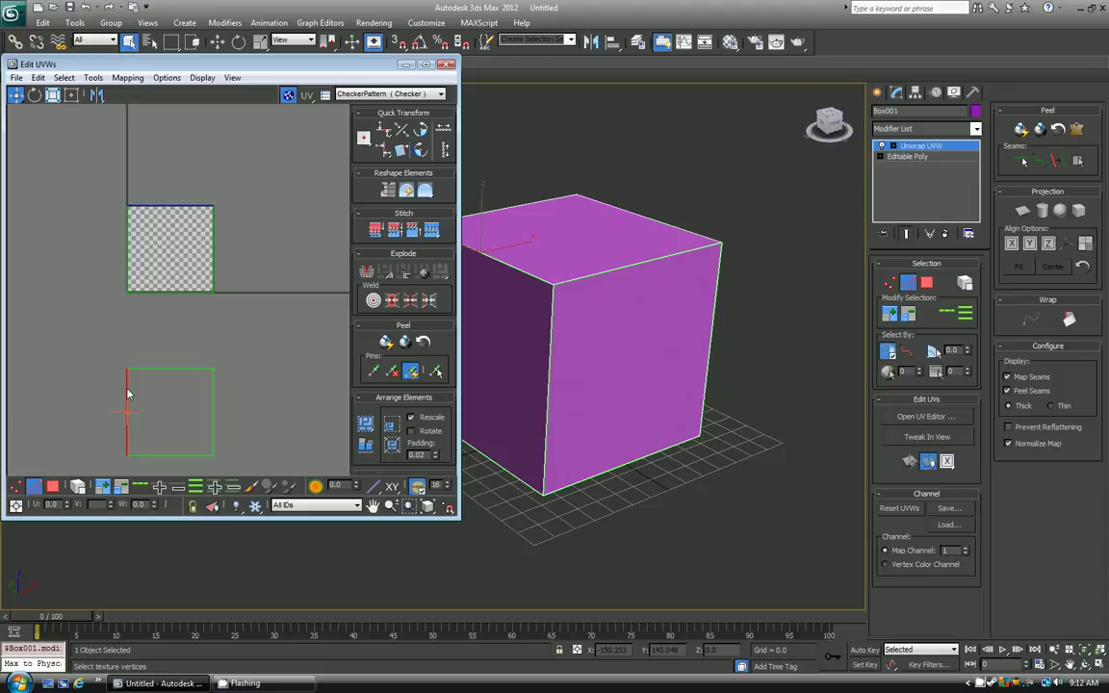
{"action": "middle_click_drag", "start_coordinate": [118, 383], "coordinate": [117, 318]}
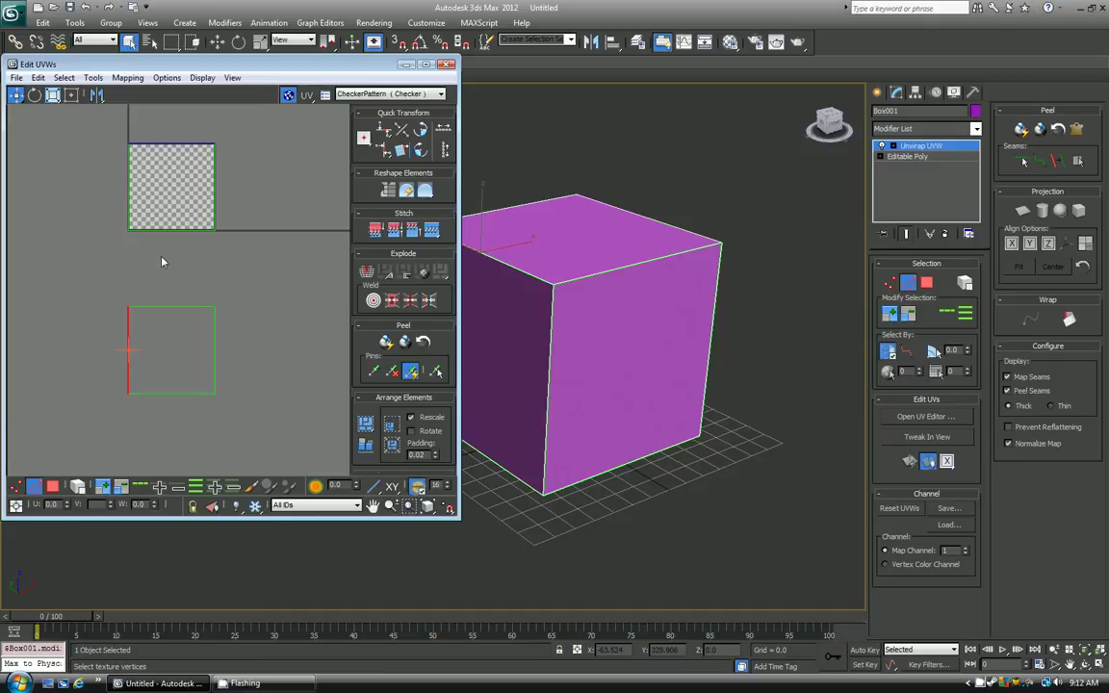
{"action": "left_click", "coordinate": [155, 210]}
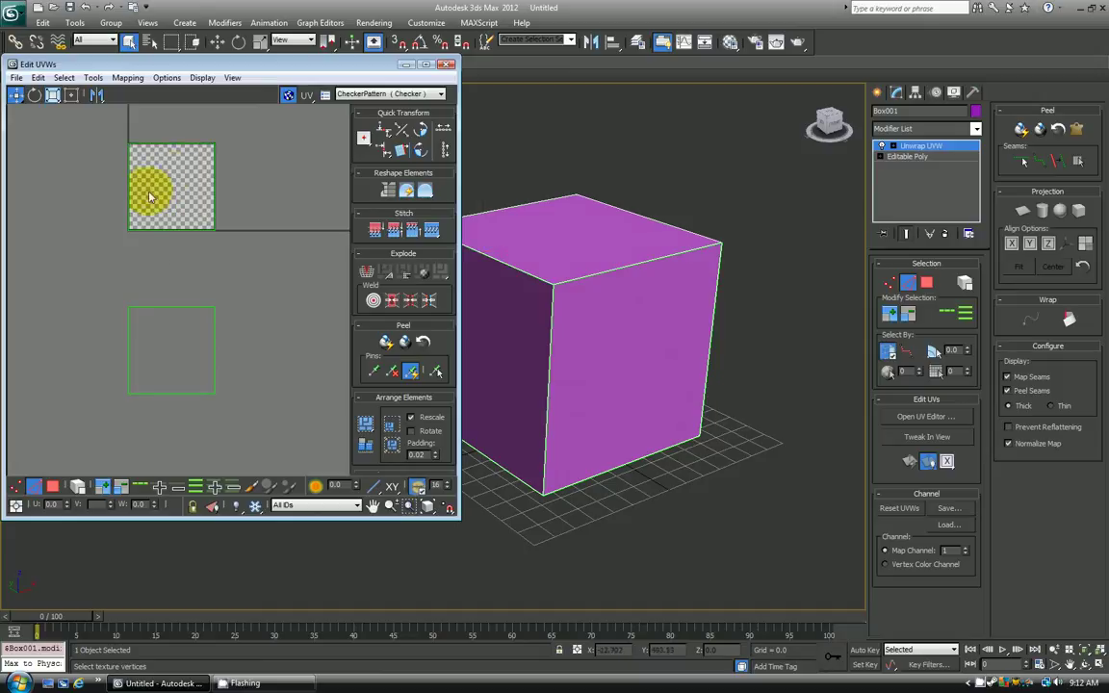
{"action": "key", "text": "3"}
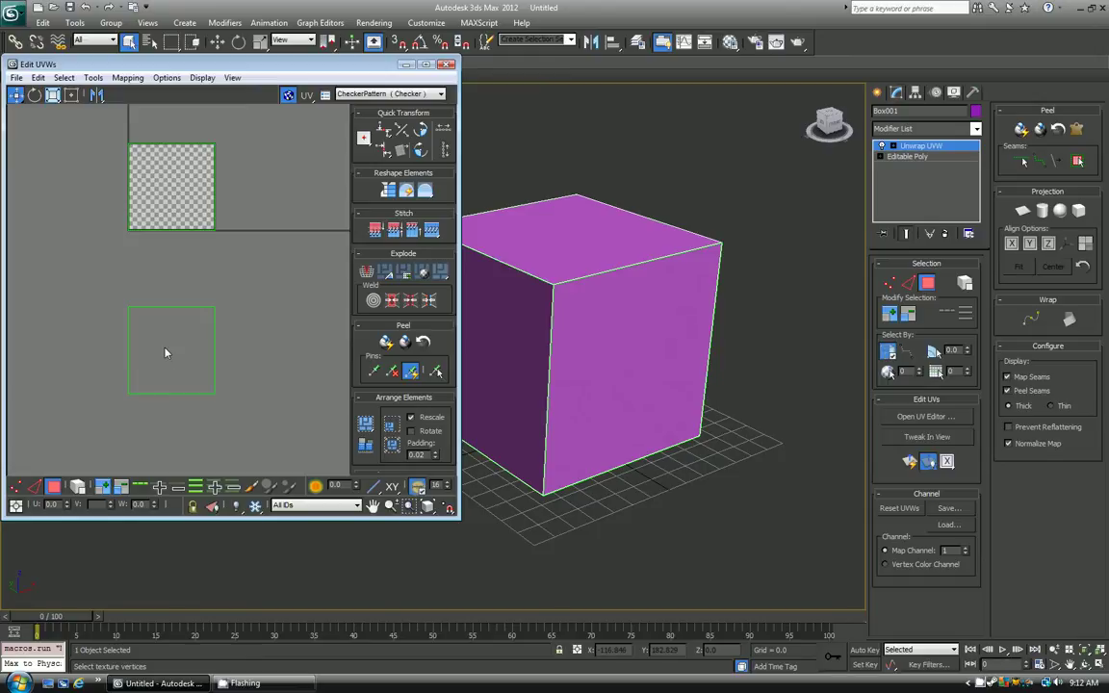
{"action": "left_click", "coordinate": [146, 203]}
Step: Stitch the adjoining face onto the left edge of the detached UV square, with clusters aligned and scaled
{"action": "key", "text": "2"}
{"action": "left_click_drag", "start_coordinate": [106, 351], "coordinate": [151, 353]}
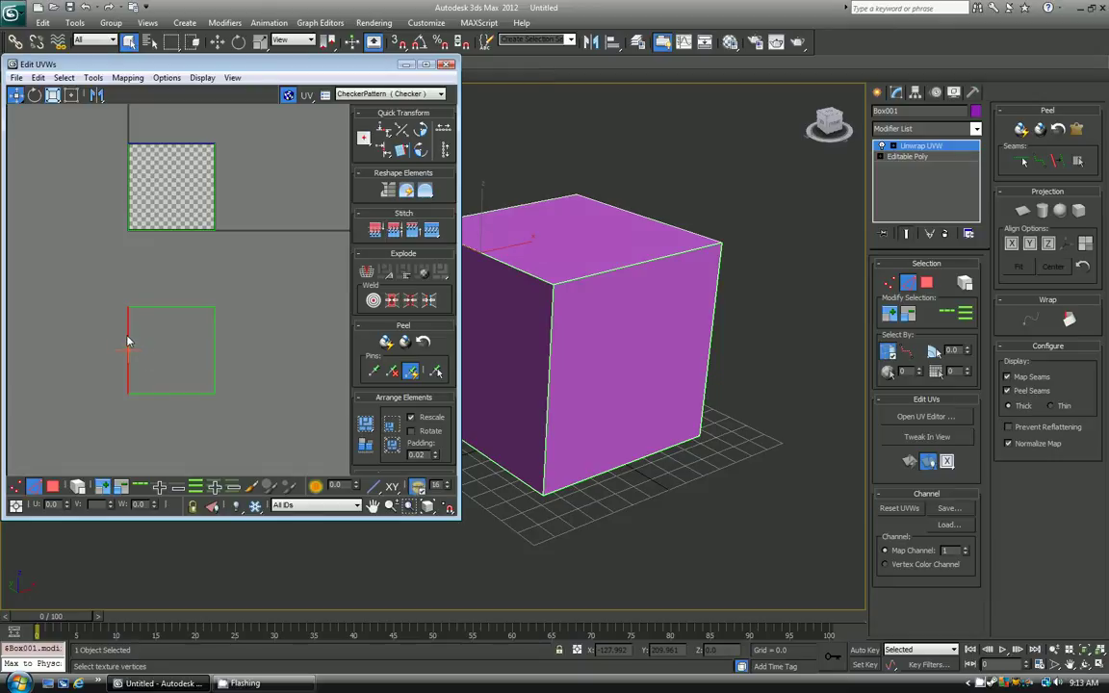
{"action": "left_click", "coordinate": [93, 77]}
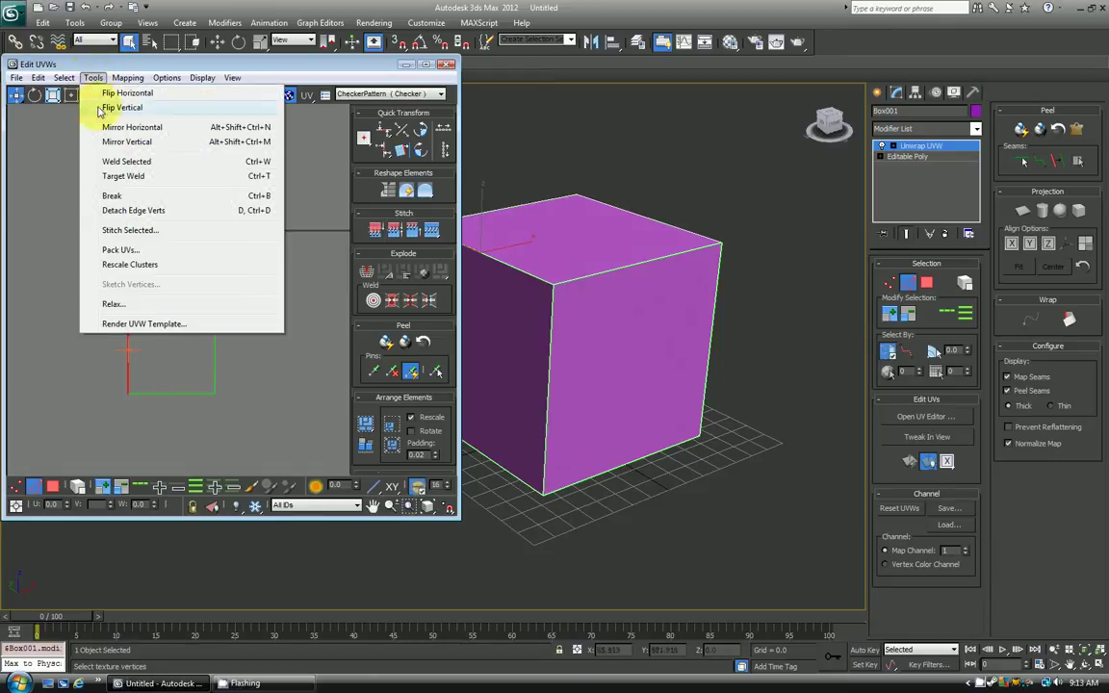
{"action": "left_click", "coordinate": [126, 231]}
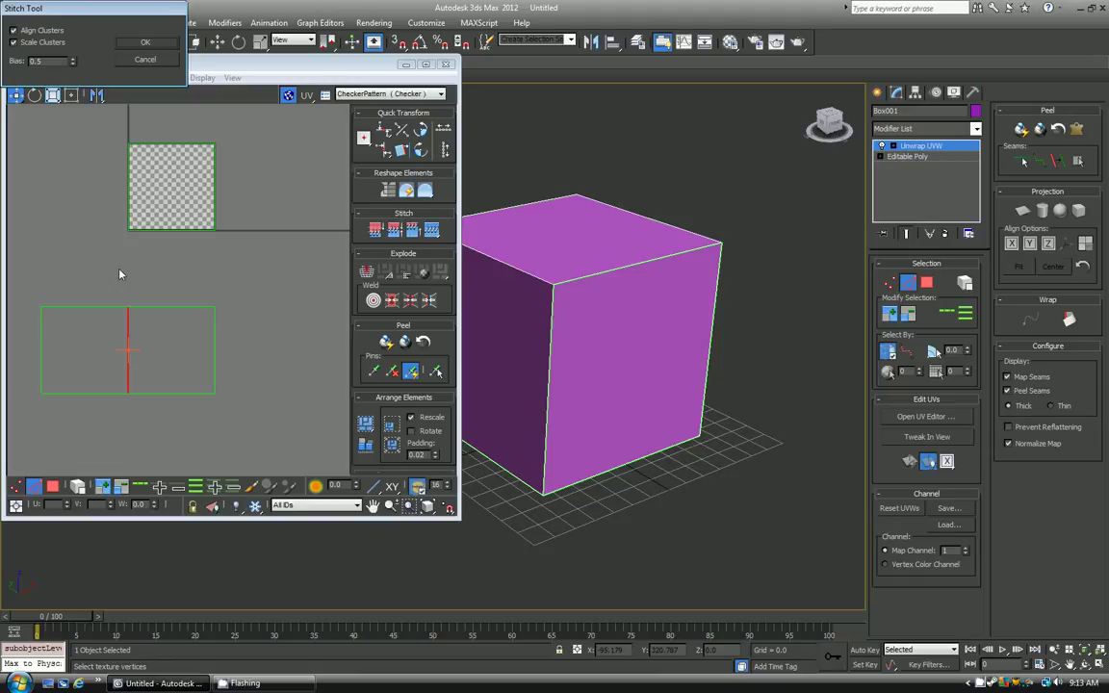
{"action": "left_click", "coordinate": [120, 42]}
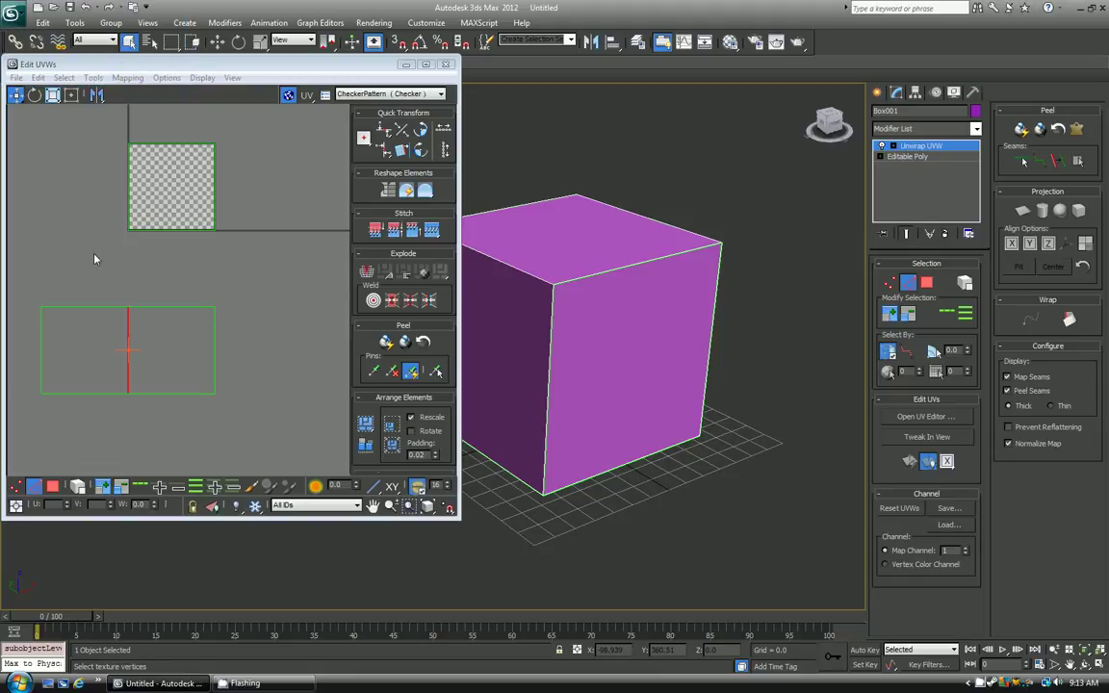
Step: Test the stitched seam by moving its upper shared vertex slightly and undoing the move
{"action": "middle_click_drag", "start_coordinate": [94, 255], "coordinate": [123, 228]}
{"action": "left_click", "coordinate": [173, 310]}
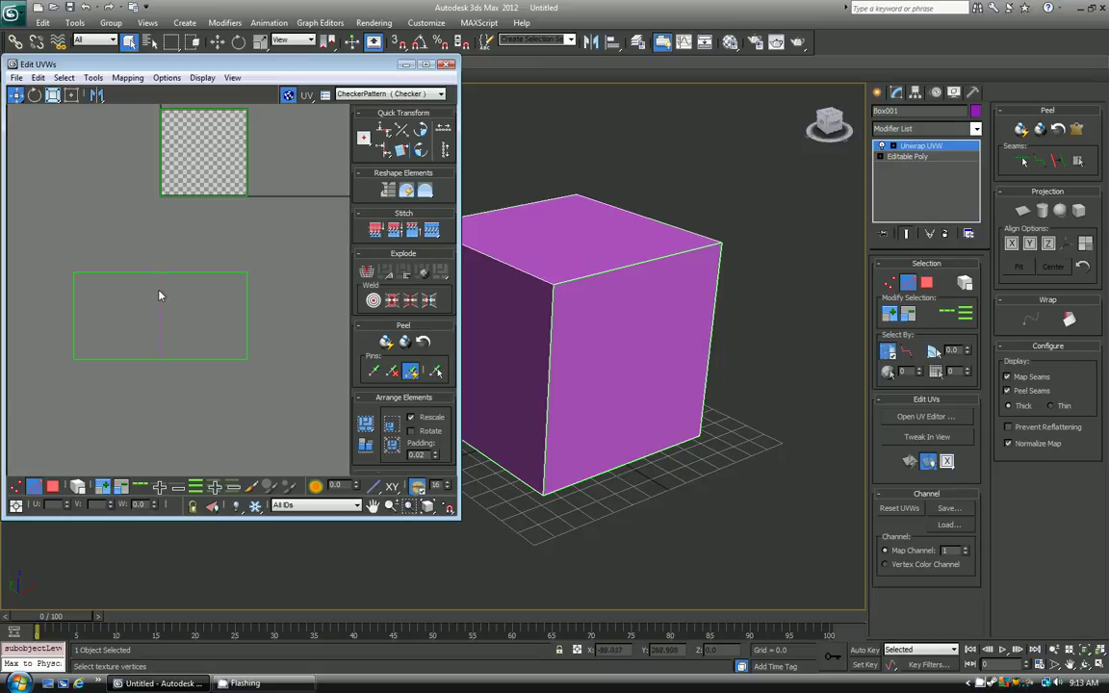
{"action": "key", "text": "1"}
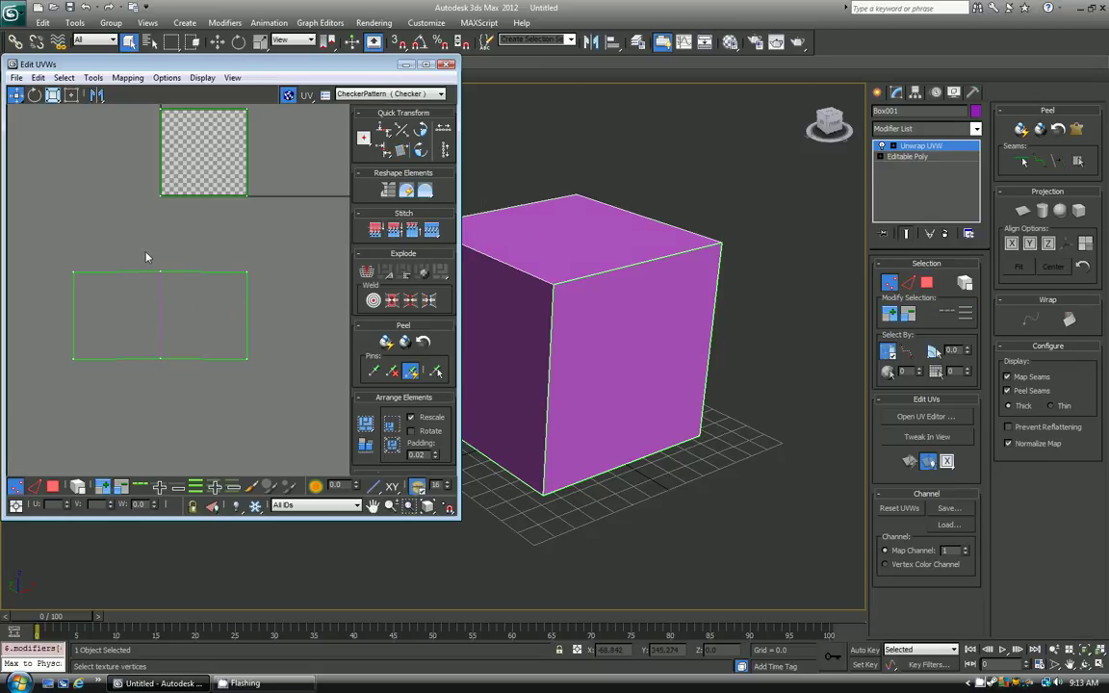
{"action": "left_click", "coordinate": [160, 272]}
{"action": "mouse_move", "coordinate": [161, 276]}
{"action": "left_mouse_down"}
{"action": "mouse_move", "coordinate": [168, 251]}
{"action": "mouse_move", "coordinate": [153, 255]}
{"action": "mouse_move", "coordinate": [153, 277]}
{"action": "mouse_move", "coordinate": [165, 272]}
{"action": "left_mouse_up"}
{"action": "key", "text": "ctrl+z"}
Step: Stitch the matching face onto the upper edge of the stitched pair's right-hand UV square
{"action": "middle_click_drag", "start_coordinate": [151, 254], "coordinate": [121, 257]}
{"action": "scroll", "coordinate": [120, 257], "scroll_direction": "down", "scroll_amount": 2}
{"action": "key", "text": "2"}
{"action": "left_click", "coordinate": [176, 300]}
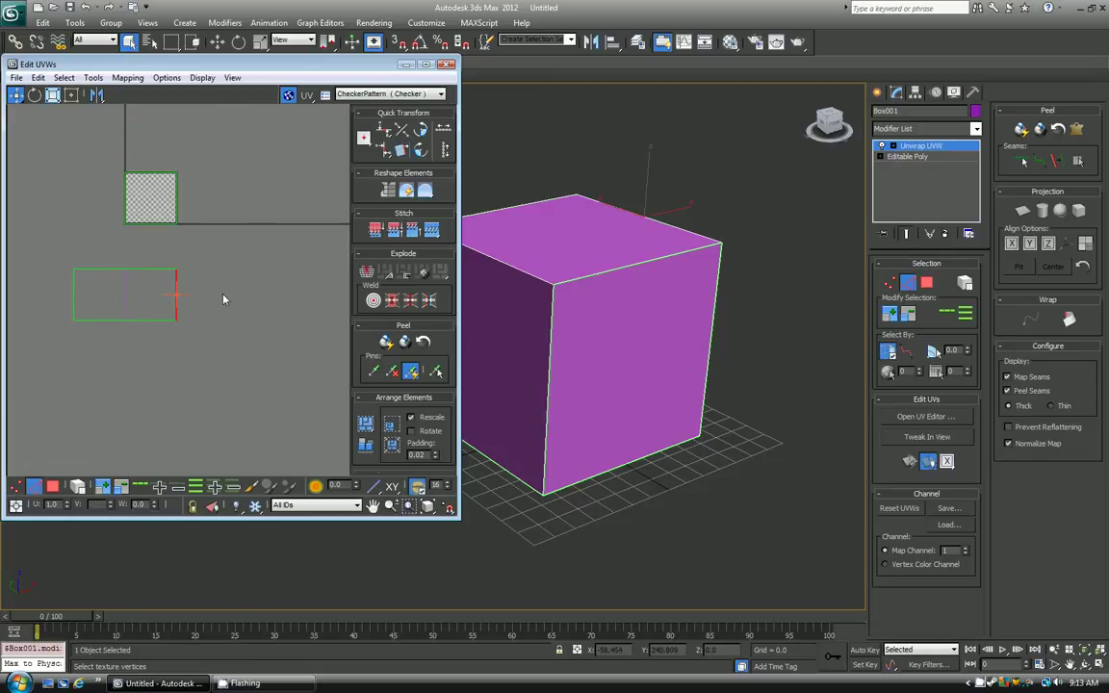
{"action": "left_click", "coordinate": [150, 319]}
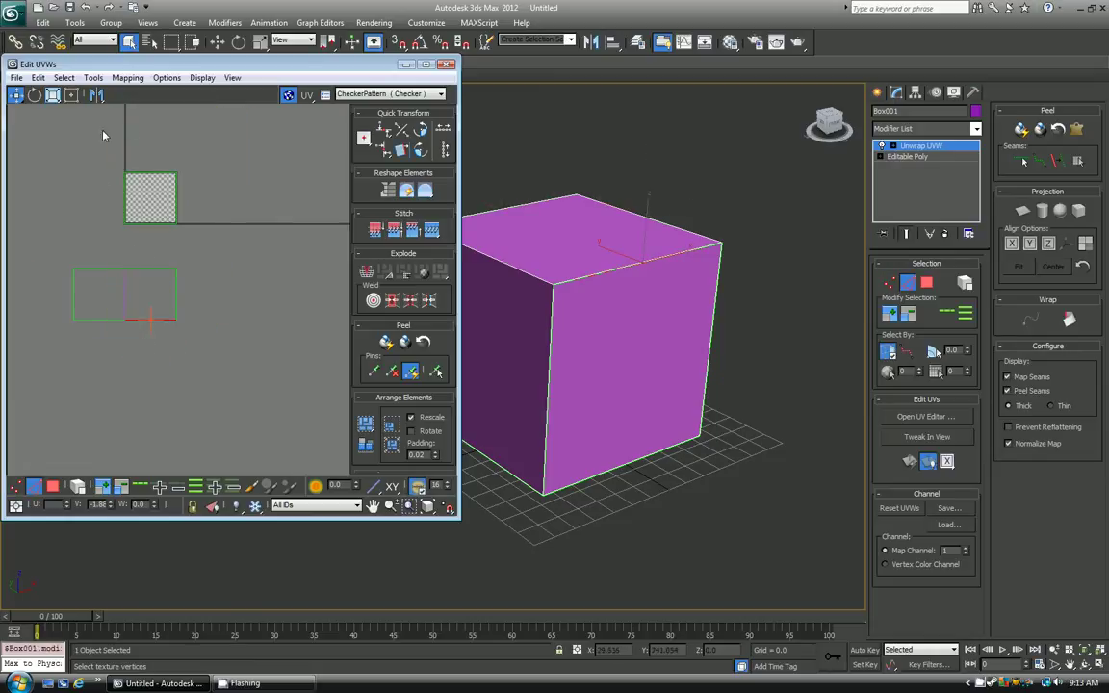
{"action": "left_click", "coordinate": [150, 268]}
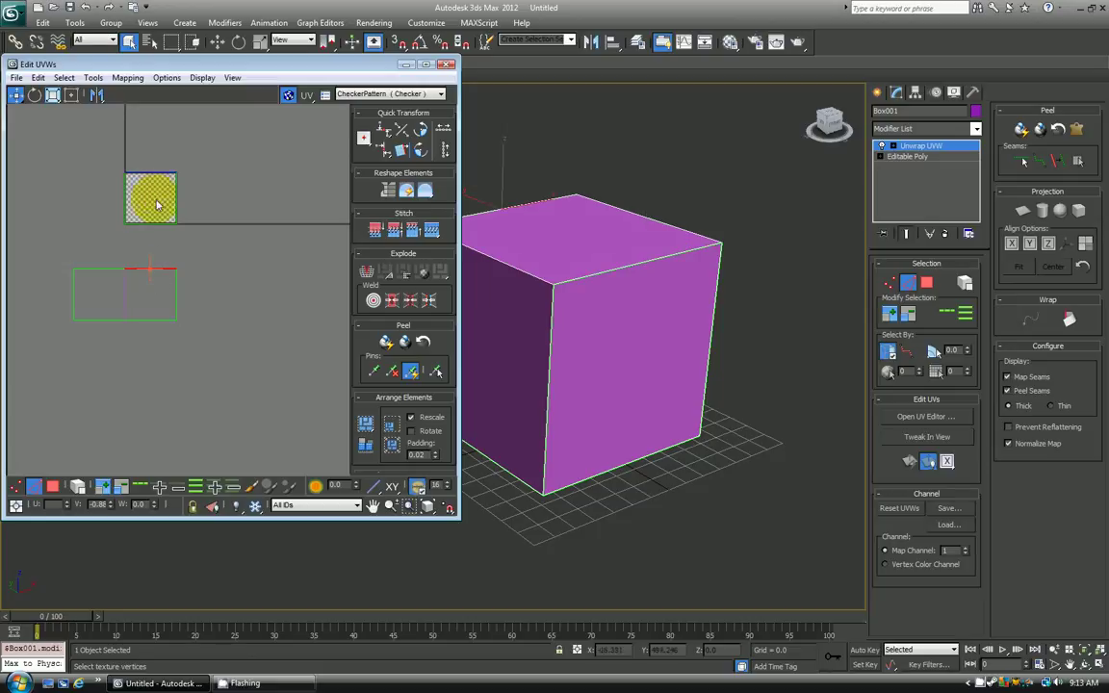
{"action": "left_click", "coordinate": [94, 78]}
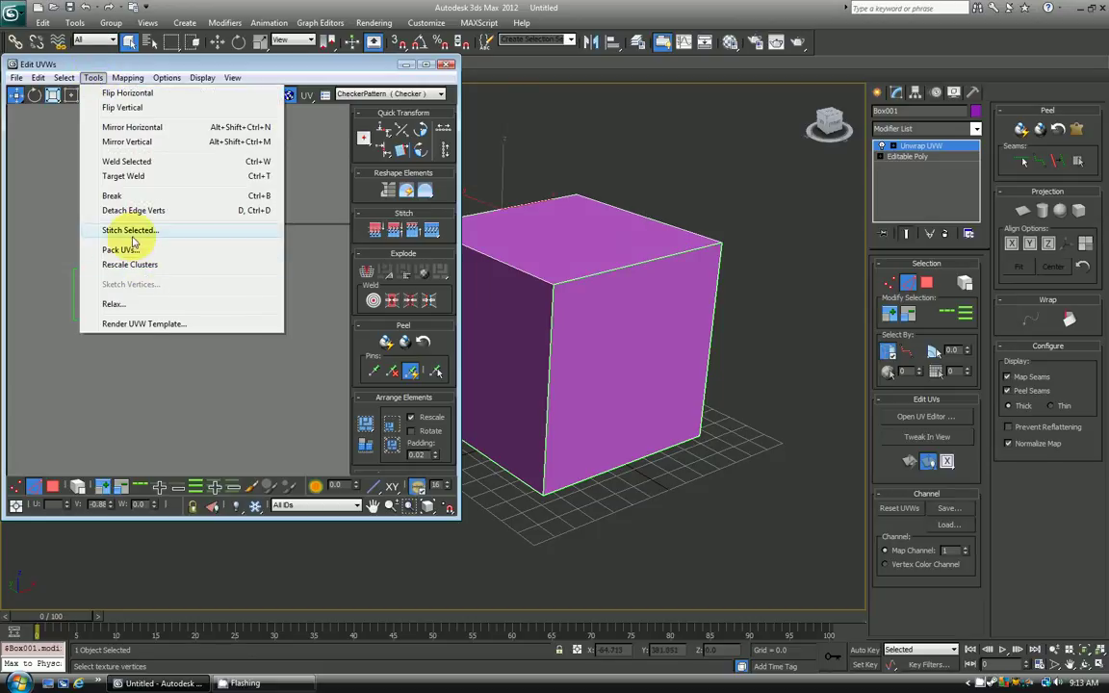
{"action": "left_click", "coordinate": [133, 230]}
{"action": "left_click", "coordinate": [145, 42]}
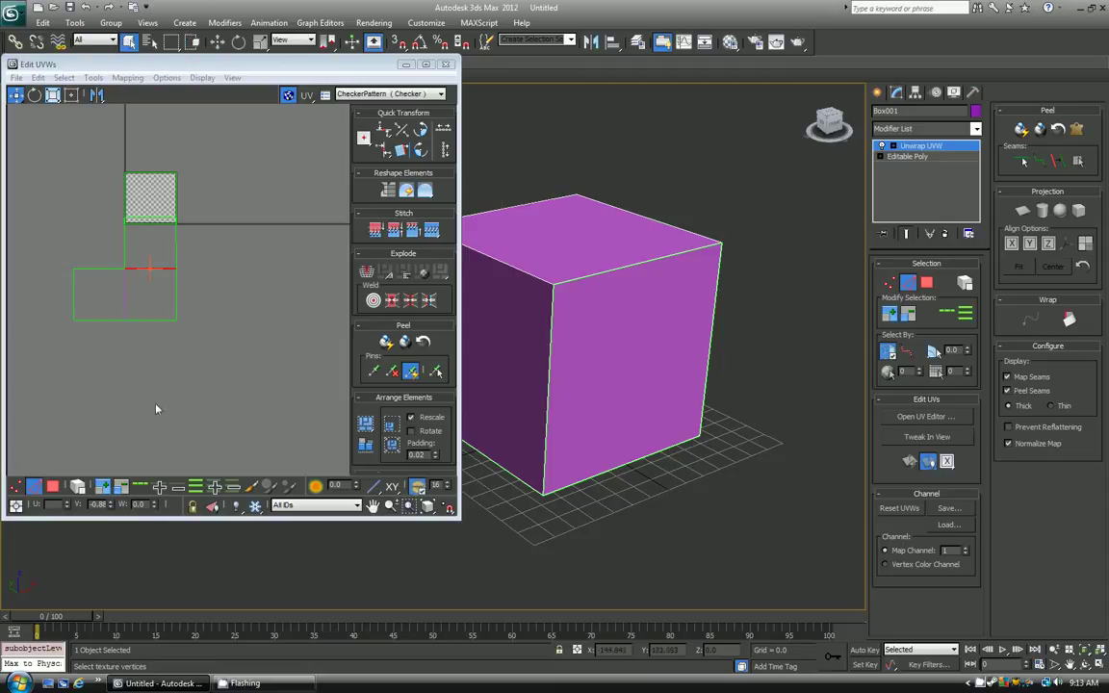
Step: Move the three-face L-shaped UV shell down, away from the remaining stacked faces, and deselect it
{"action": "left_click", "coordinate": [53, 486]}
{"action": "left_click_drag", "start_coordinate": [75, 369], "coordinate": [154, 314]}
{"action": "left_click", "coordinate": [196, 373]}
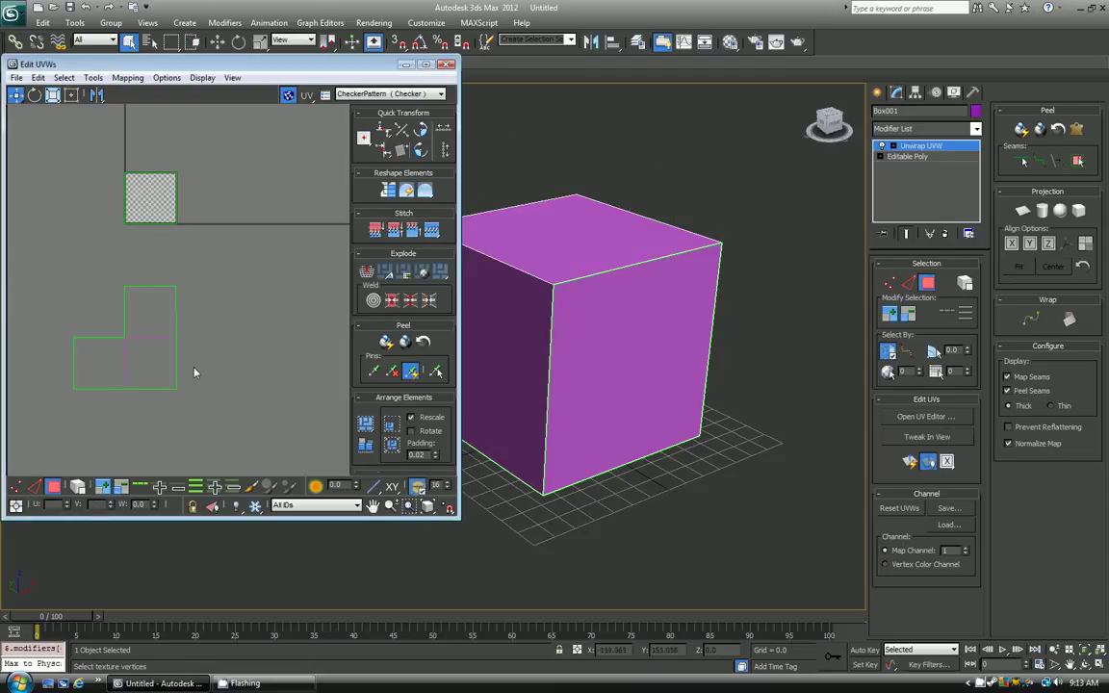
Step: Stitch the matching face onto the outer right edge of the L-shaped shell's corner square, with clusters aligned and scaled
{"action": "key", "text": "2"}
{"action": "left_click", "coordinate": [151, 388]}
{"action": "left_click", "coordinate": [74, 366]}
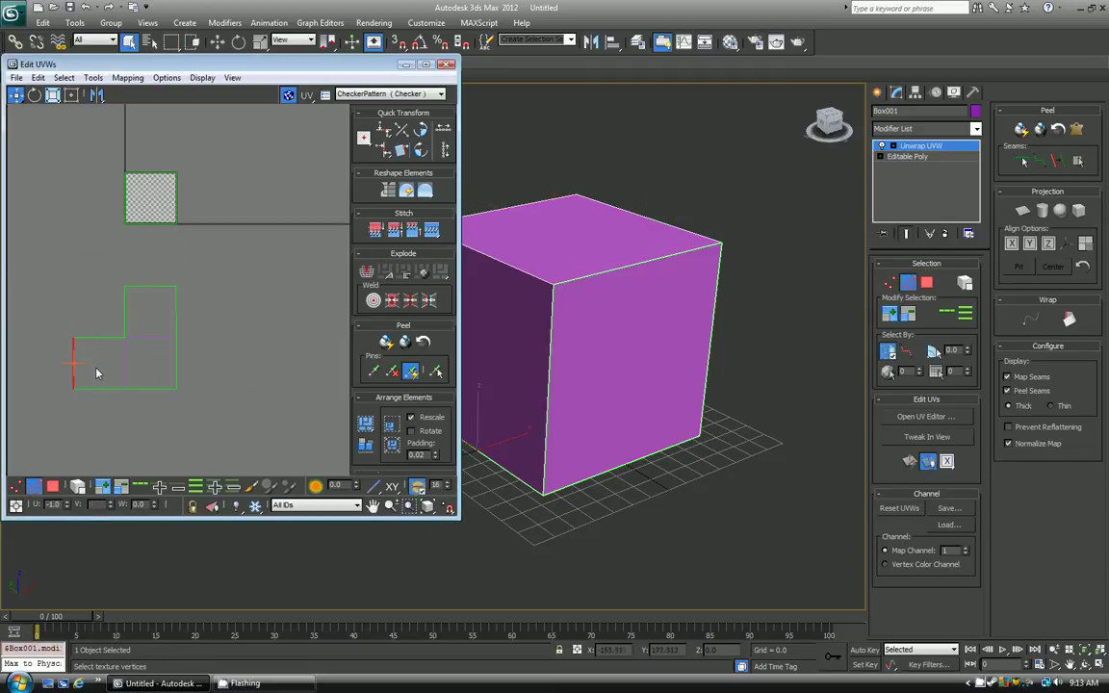
{"action": "left_click", "coordinate": [98, 389]}
{"action": "left_click", "coordinate": [176, 366]}
{"action": "left_click", "coordinate": [151, 389]}
{"action": "left_click", "coordinate": [177, 370]}
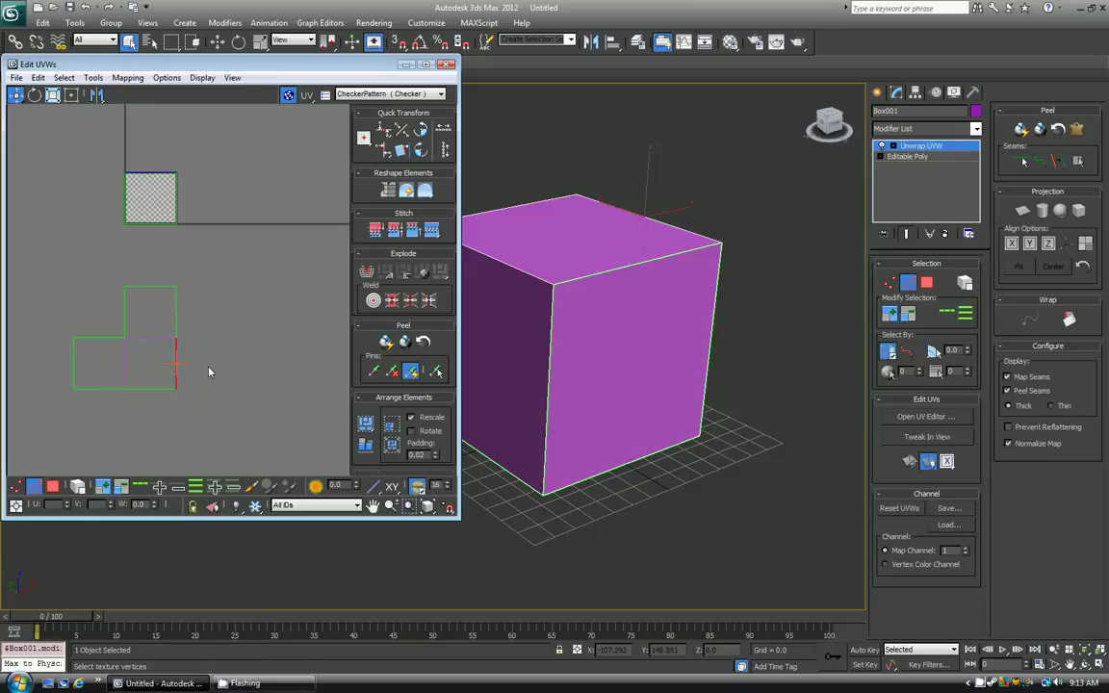
{"action": "left_click", "coordinate": [93, 77]}
{"action": "left_click", "coordinate": [117, 232]}
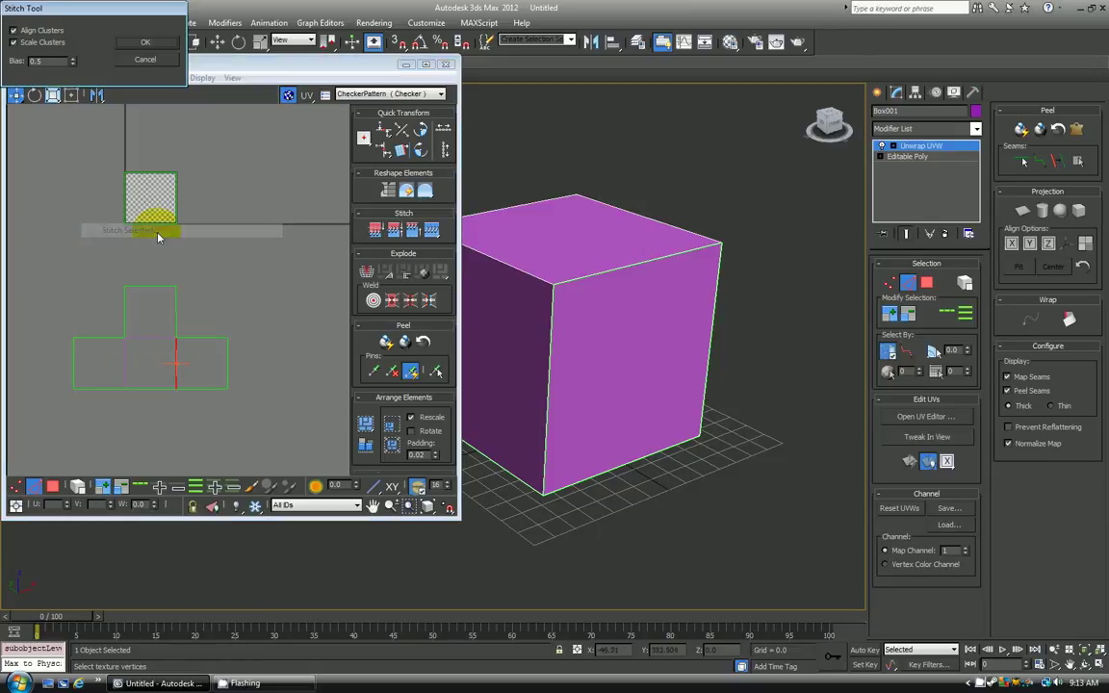
Step: Stitch the adjoining face onto the lower edge of the T-shaped shell's middle square
{"action": "left_click", "coordinate": [154, 387]}
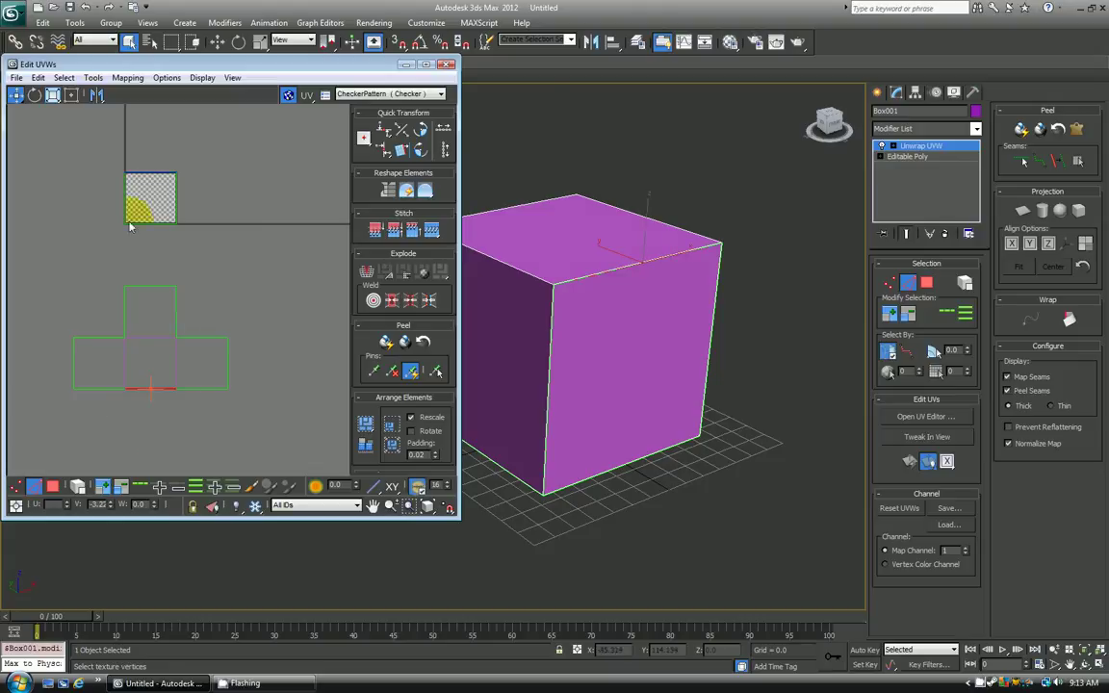
{"action": "left_click", "coordinate": [93, 77]}
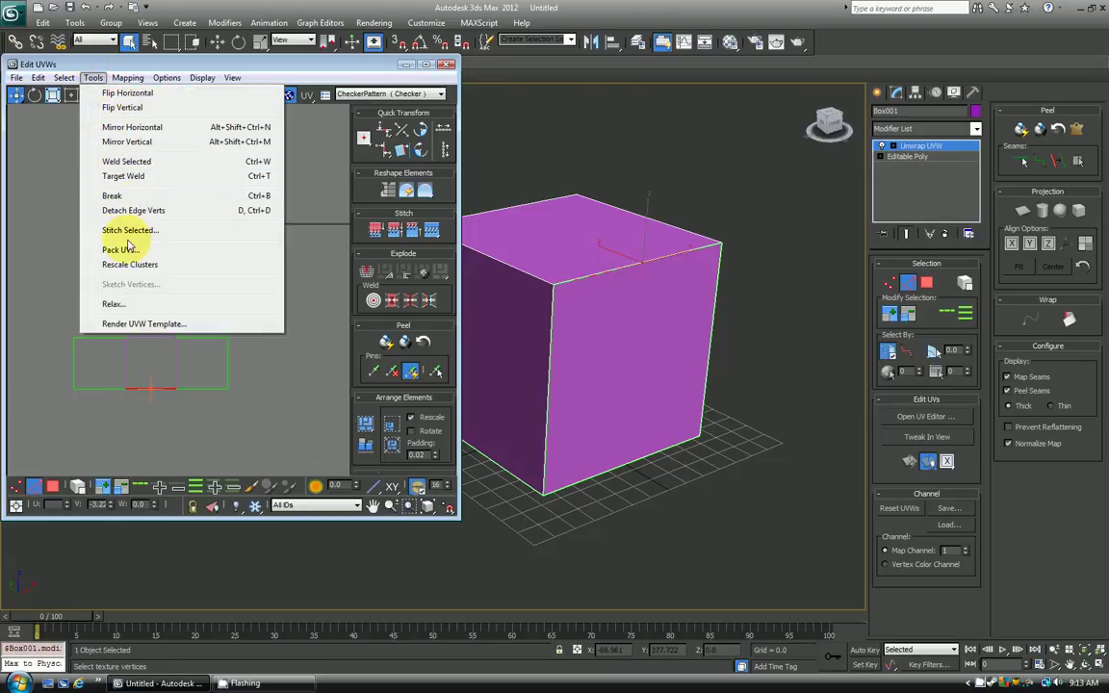
{"action": "left_click", "coordinate": [129, 231]}
{"action": "left_click", "coordinate": [133, 41]}
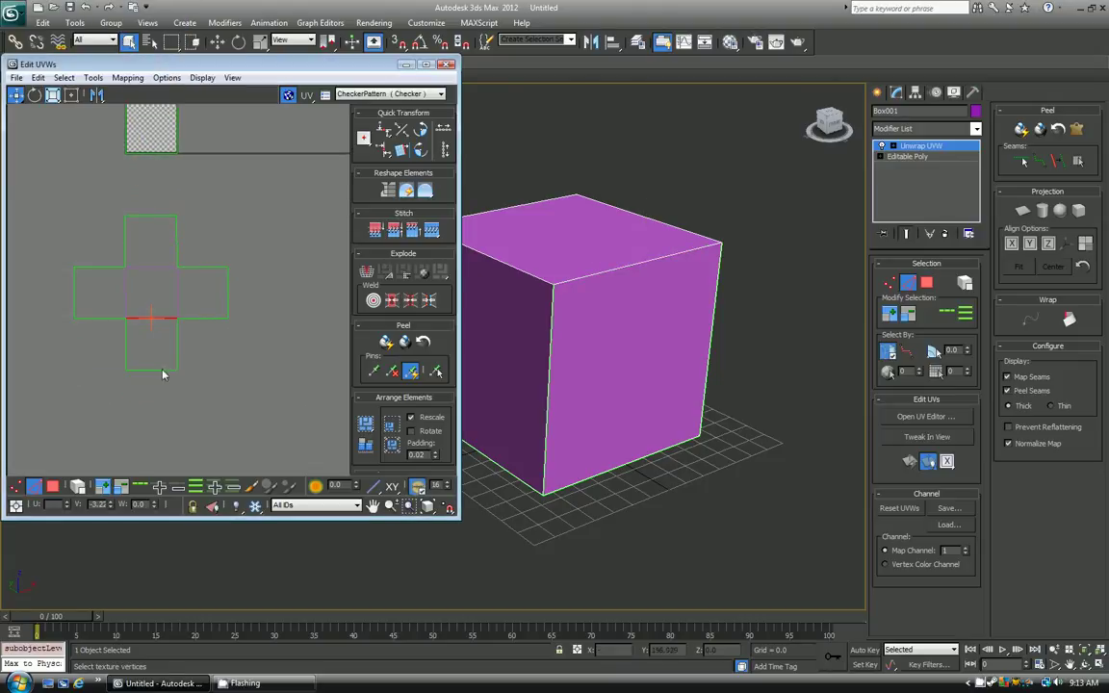
Step: Stitch the last remaining face onto the bottom edge of the cross-shaped shell's lowest square and clear the edge selection
{"action": "left_click", "coordinate": [92, 77]}
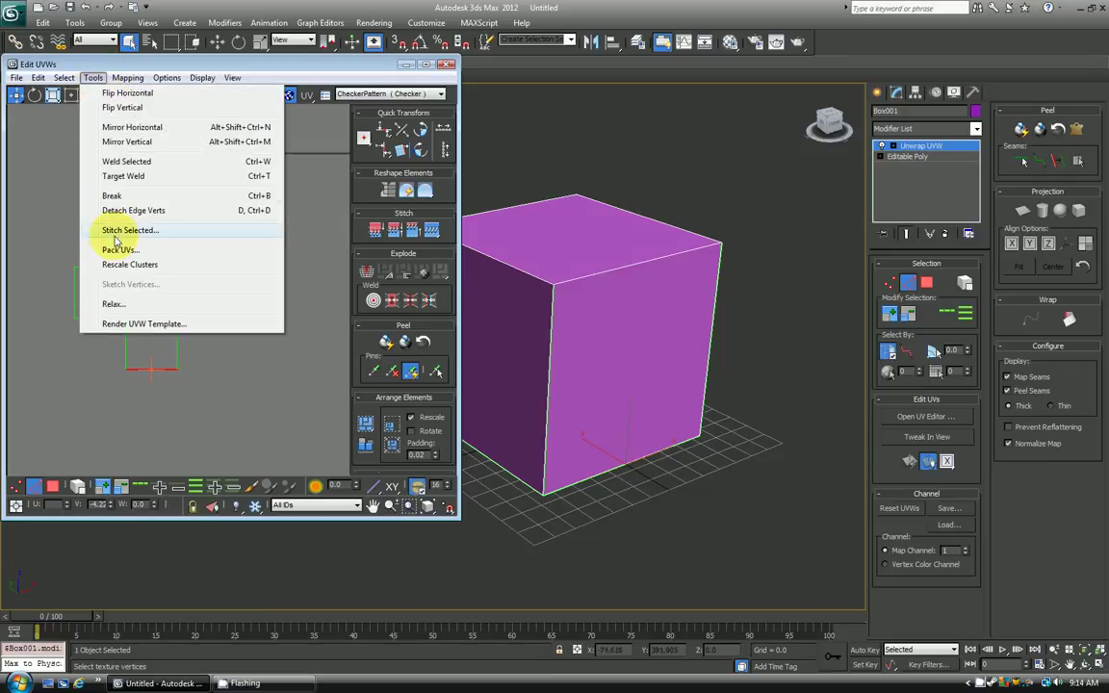
{"action": "left_click", "coordinate": [116, 230]}
{"action": "left_click", "coordinate": [125, 43]}
{"action": "left_click", "coordinate": [238, 216]}
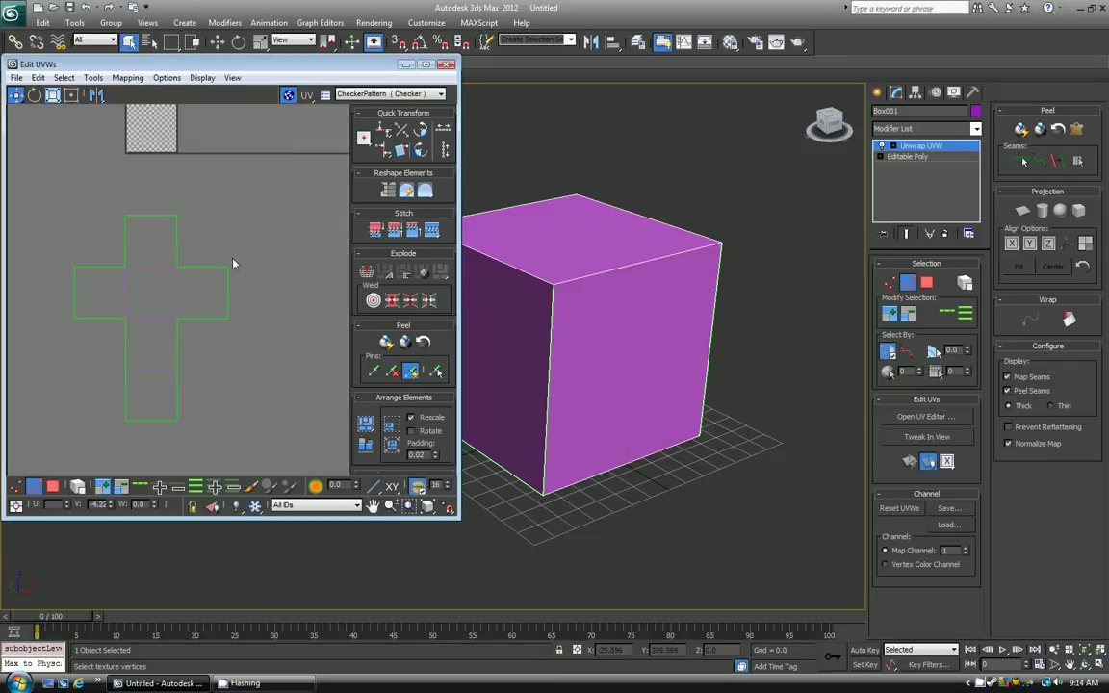
{"action": "scroll", "coordinate": [235, 255], "scroll_direction": "down", "scroll_amount": 2}
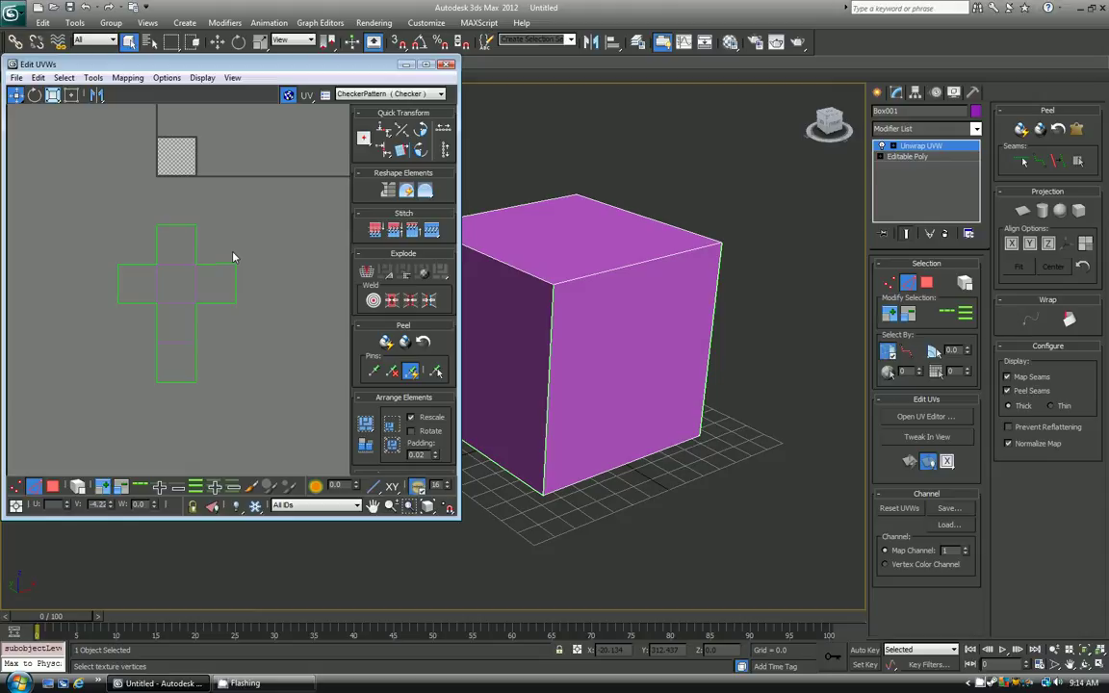